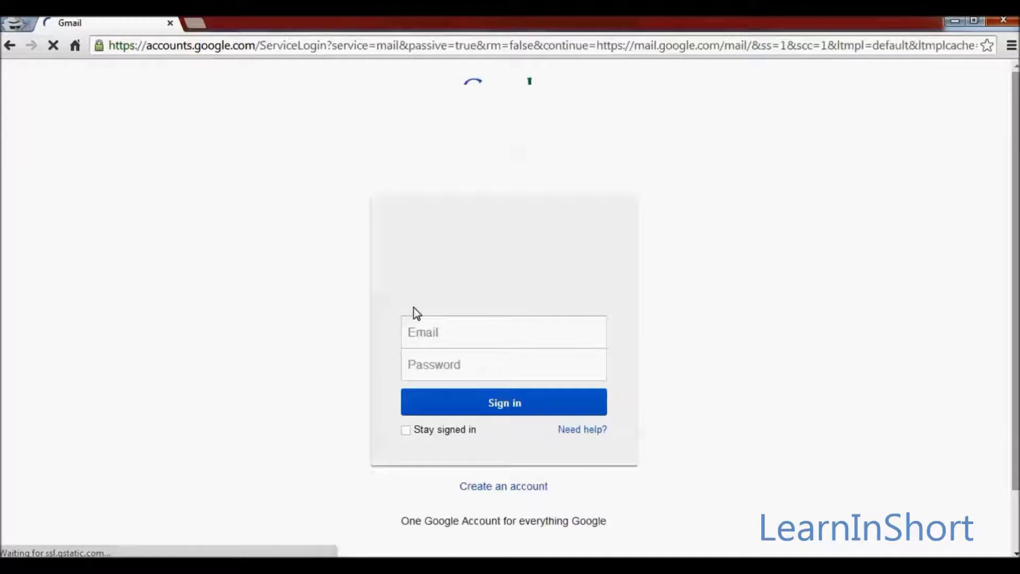
- Enter the Gmail sign-in e-mail address and the account password
{"action": "left_click", "coordinate": [455, 340]}
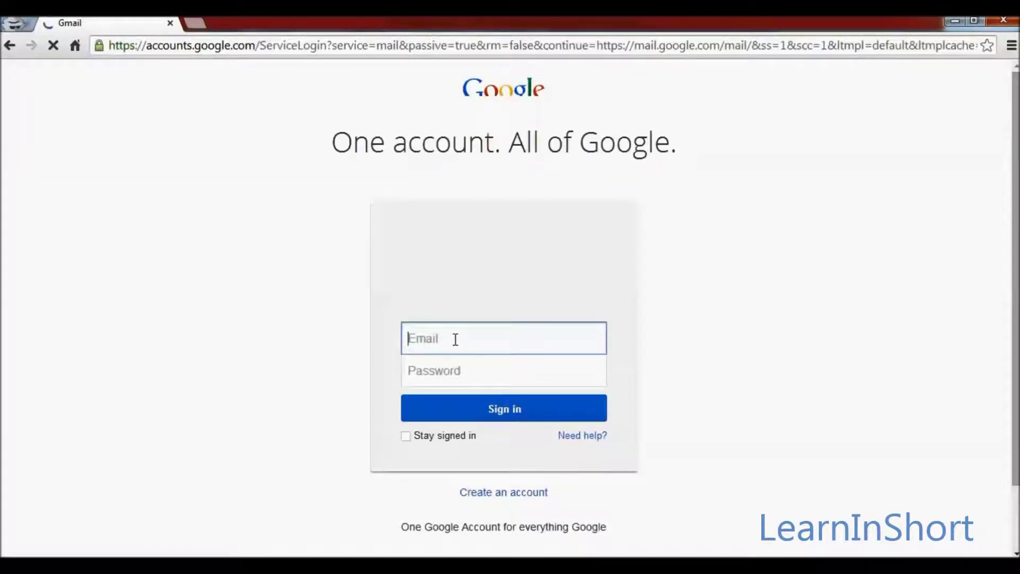
{"action": "type", "text": "your"}
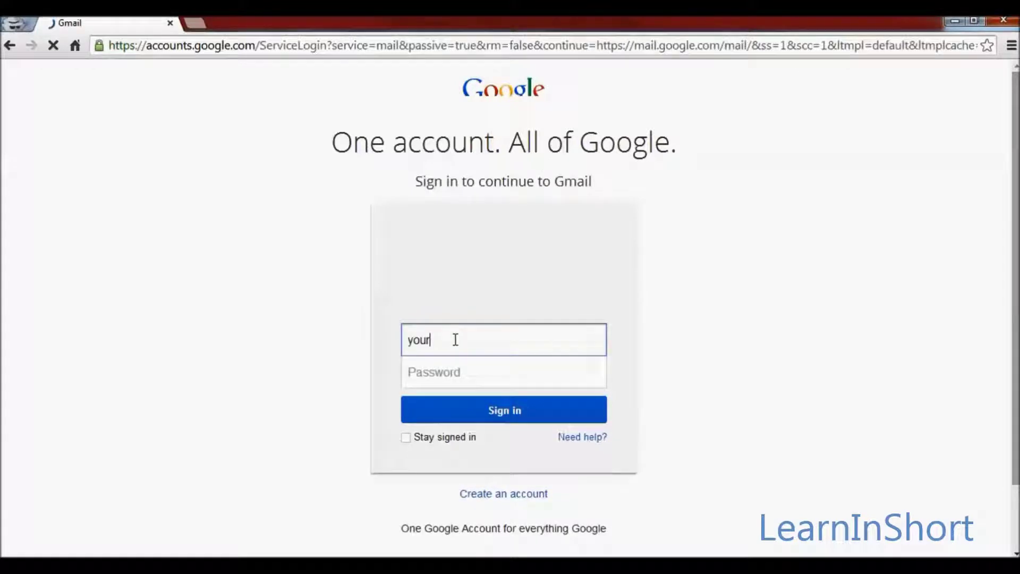
{"action": "type", "text": "id@gmail.com"}
{"action": "key", "text": "Tab"}
{"action": "type", "text": "**********"}
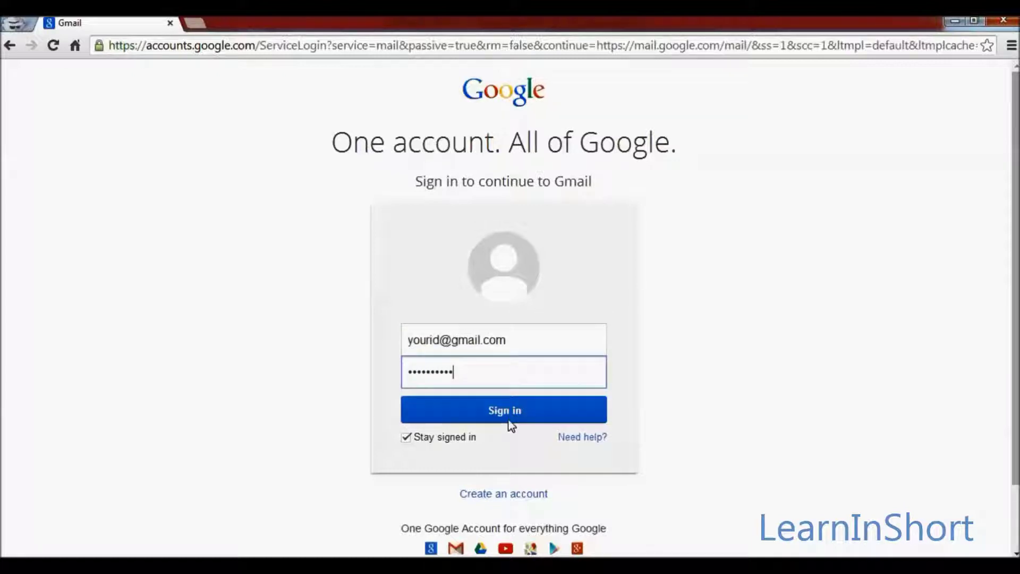
- Tick Stay signed in, then switch to creating a new Google account
{"action": "left_click", "coordinate": [383, 422]}
{"action": "scroll", "coordinate": [382, 421], "scroll_direction": "down", "scroll_amount": 1}
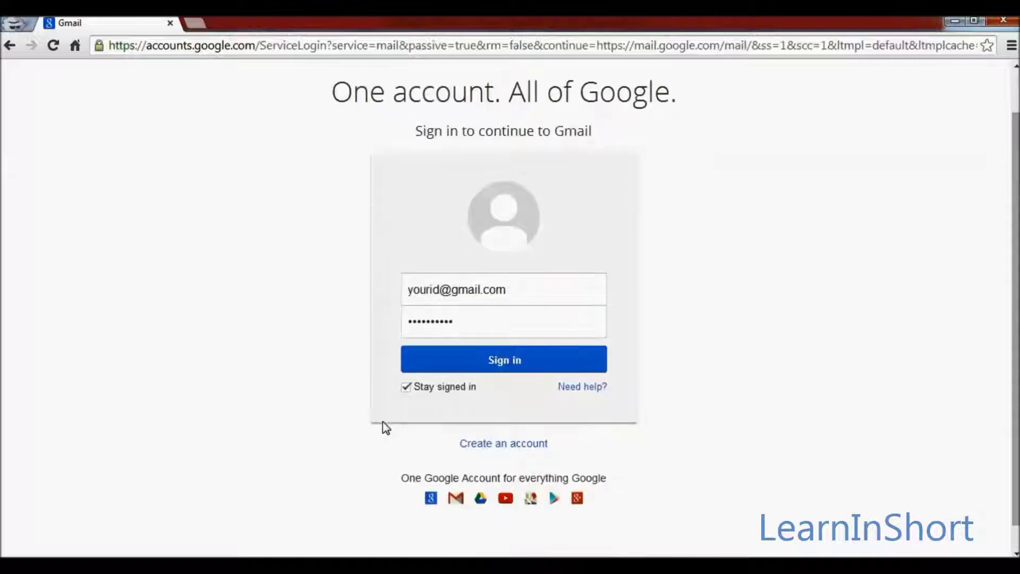
{"action": "left_click", "coordinate": [511, 444]}
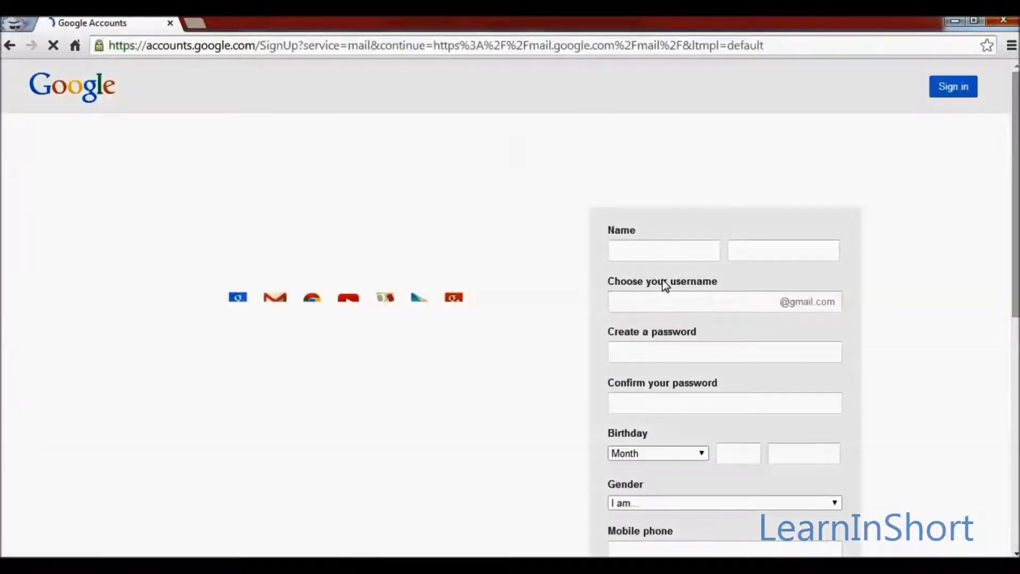
{"action": "left_click", "coordinate": [656, 252]}
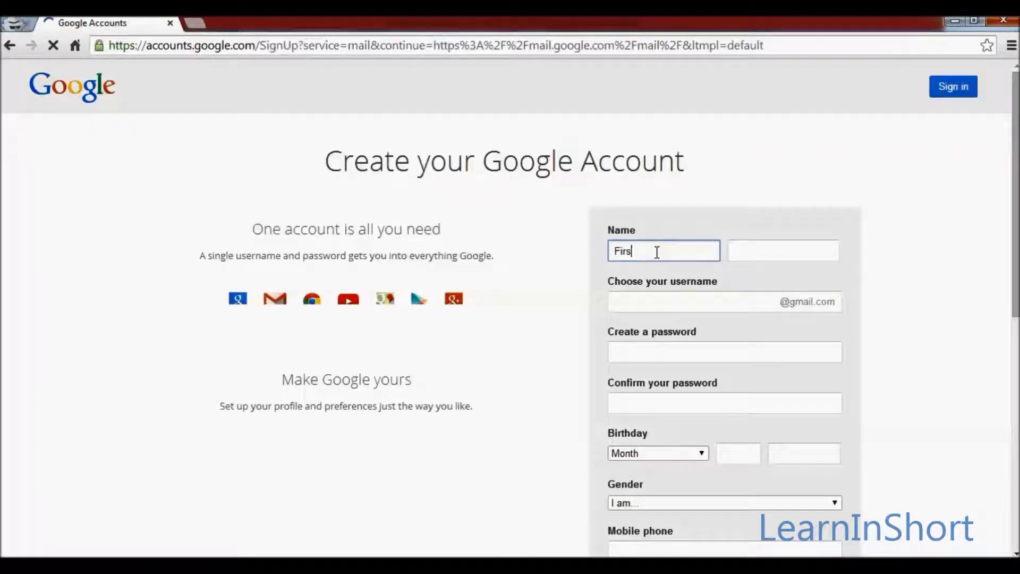
- Enter the first and last name, a chosen username, and the new account password
{"action": "type", "text": "First Name"}
{"action": "key", "text": "Tab"}
{"action": "type", "text": "Last Name"}
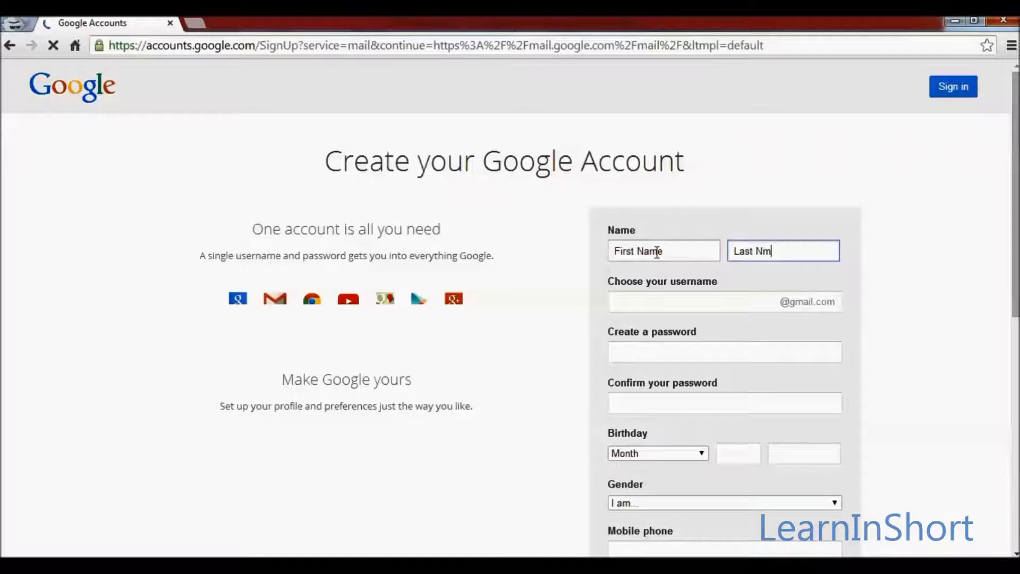
{"action": "key", "text": "Tab"}
{"action": "type", "text": "yourchoiceof"}
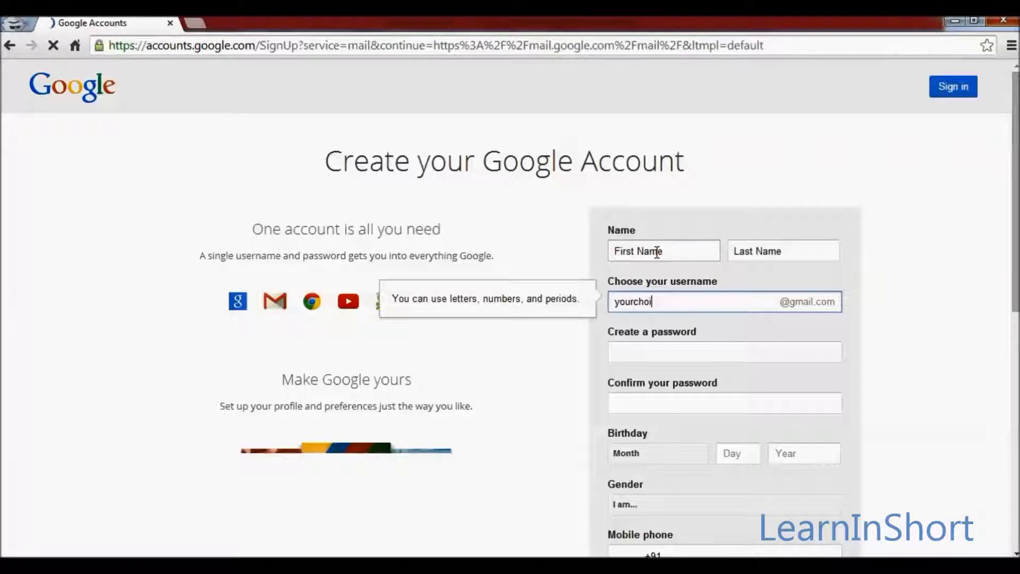
{"action": "type", "text": "id"}
{"action": "key", "text": "Tab"}
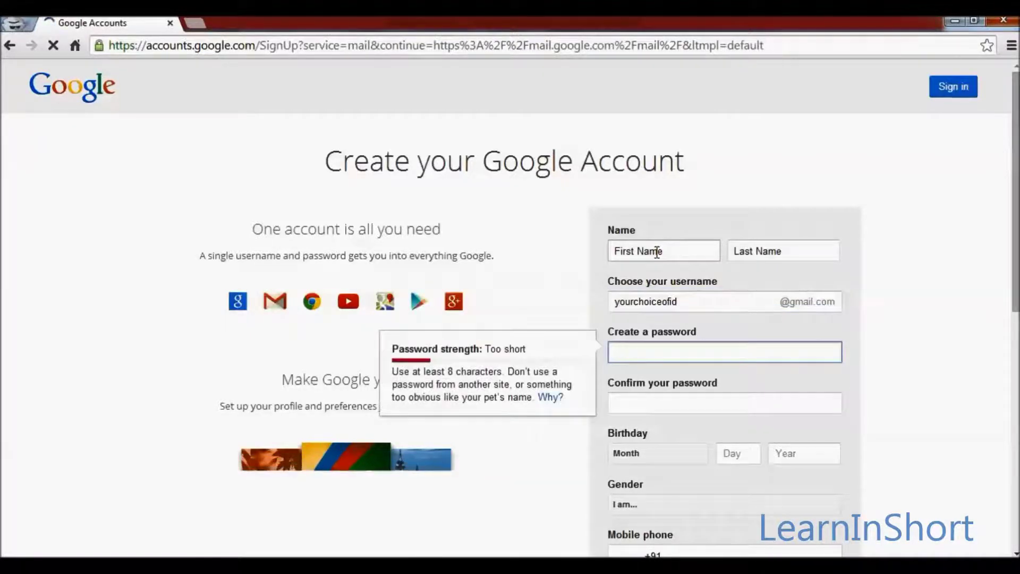
{"action": "type", "text": "•••••••••"}
{"action": "key", "text": "Tab"}
{"action": "type", "text": "•••••••••"}
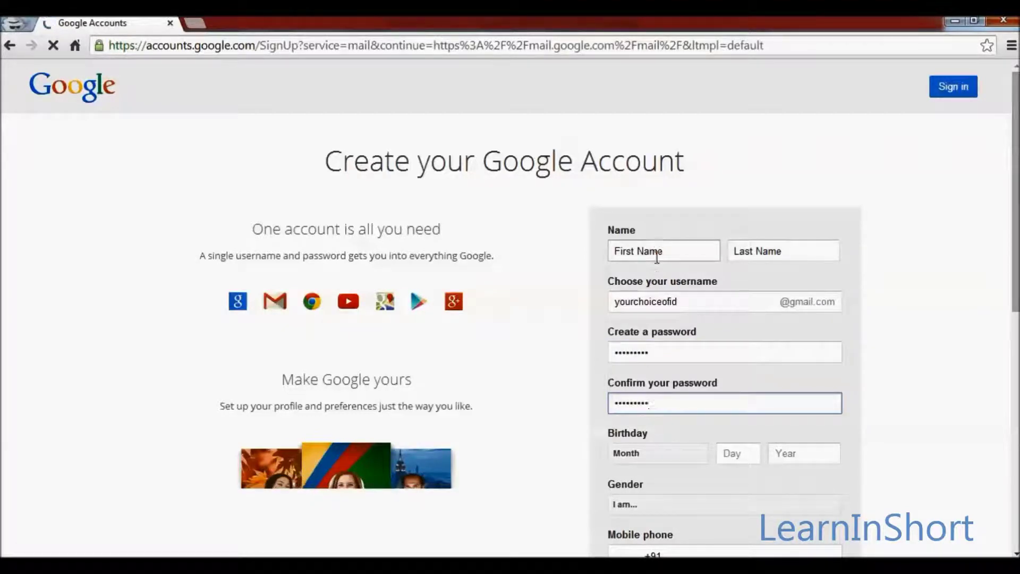
{"action": "scroll", "coordinate": [656, 282], "scroll_direction": "down", "scroll_amount": 5}
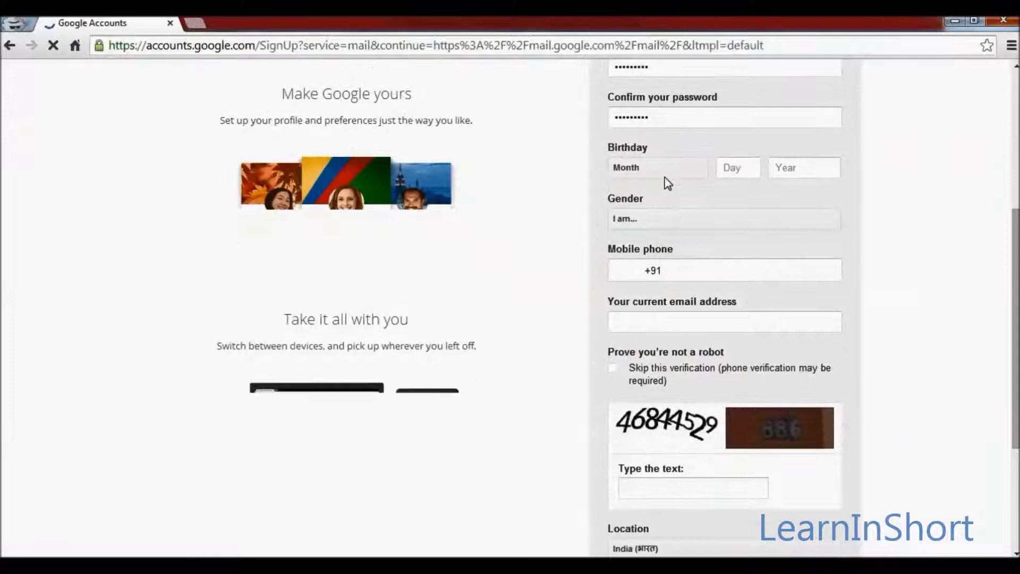
- Set the birthday to May 12 and the gender to Male on the sign-up form
{"action": "left_click", "coordinate": [664, 172]}
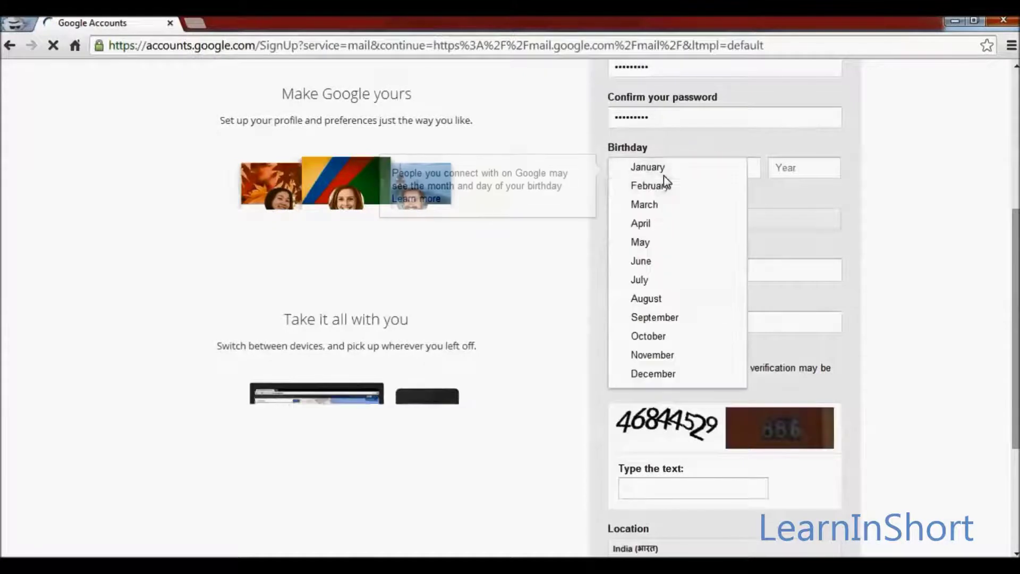
{"action": "left_click", "coordinate": [645, 246]}
{"action": "left_click", "coordinate": [734, 177]}
{"action": "type", "text": "12"}
{"action": "left_click", "coordinate": [779, 173]}
{"action": "type", "text": "2014"}
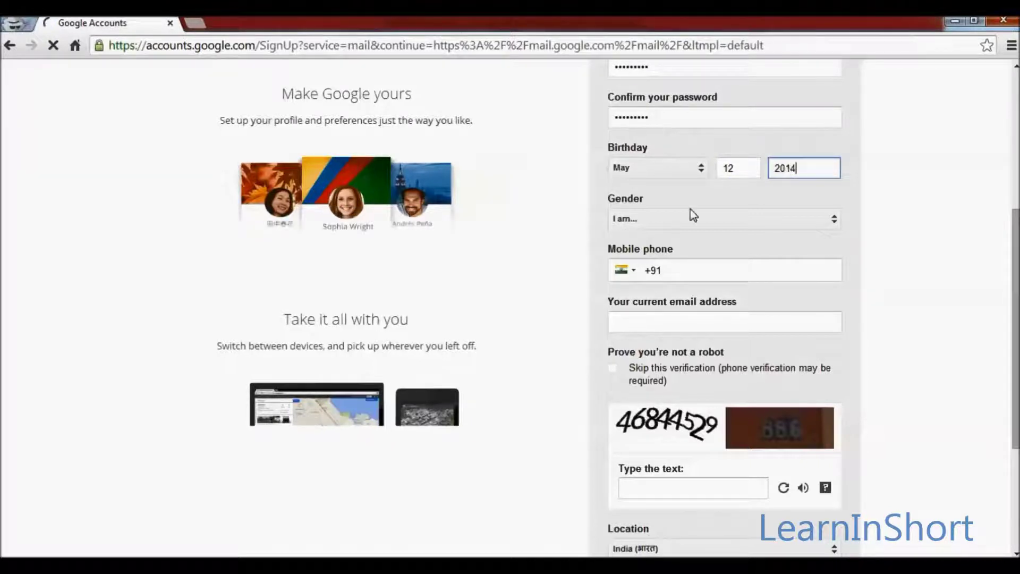
{"action": "left_click", "coordinate": [666, 226]}
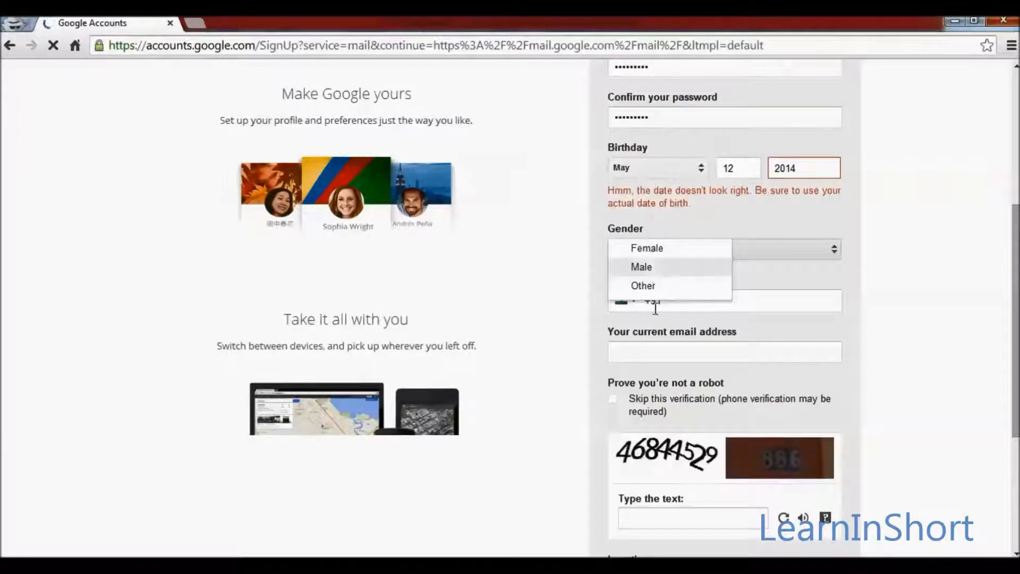
{"action": "left_click", "coordinate": [643, 269]}
- Correct the rejected birth year from 2014 to 1986
{"action": "left_click", "coordinate": [922, 283]}
{"action": "scroll", "coordinate": [923, 310], "scroll_direction": "down", "scroll_amount": 1}
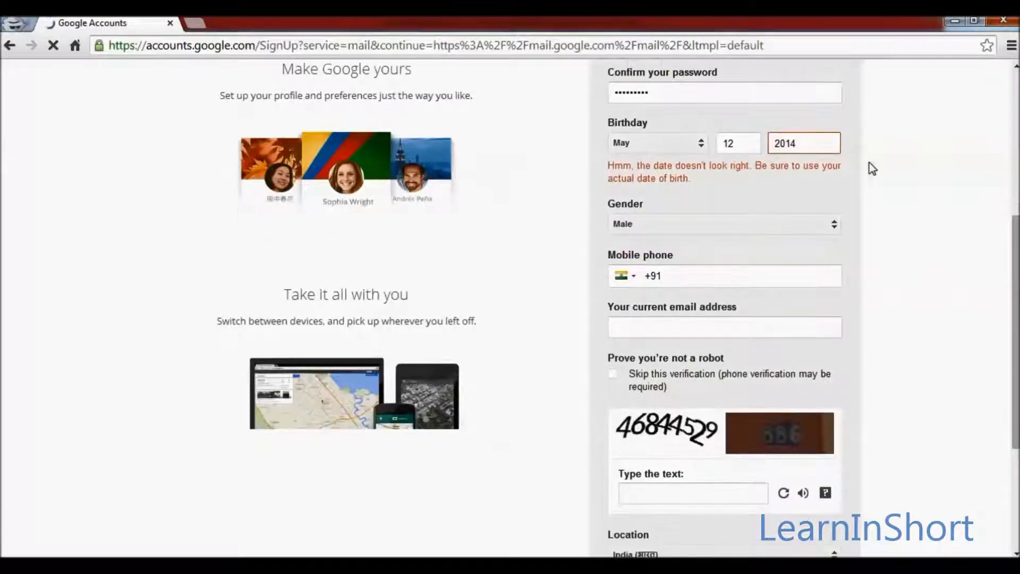
{"action": "double_click", "coordinate": [811, 144]}
{"action": "type", "text": "1"}
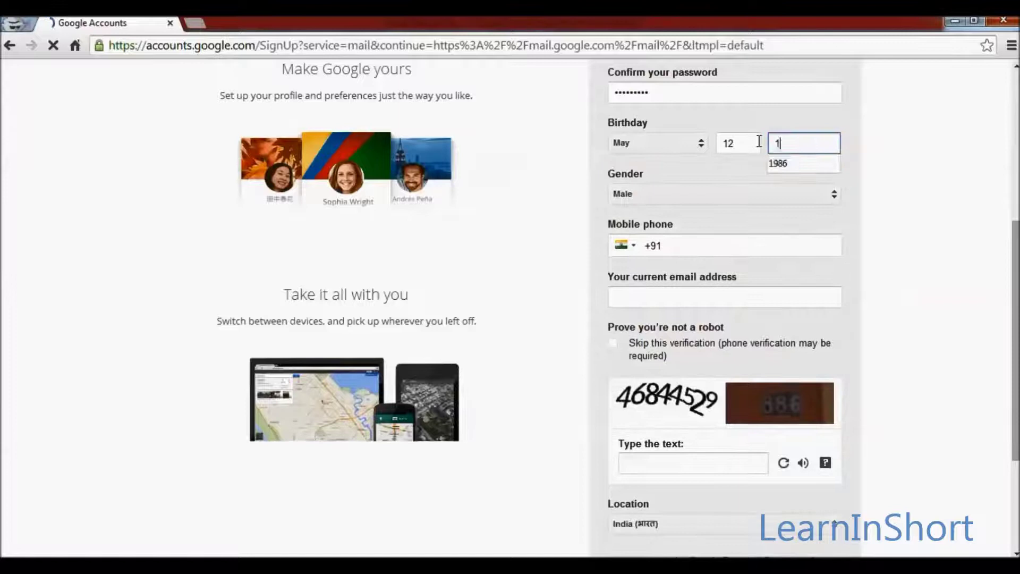
{"action": "type", "text": "986"}
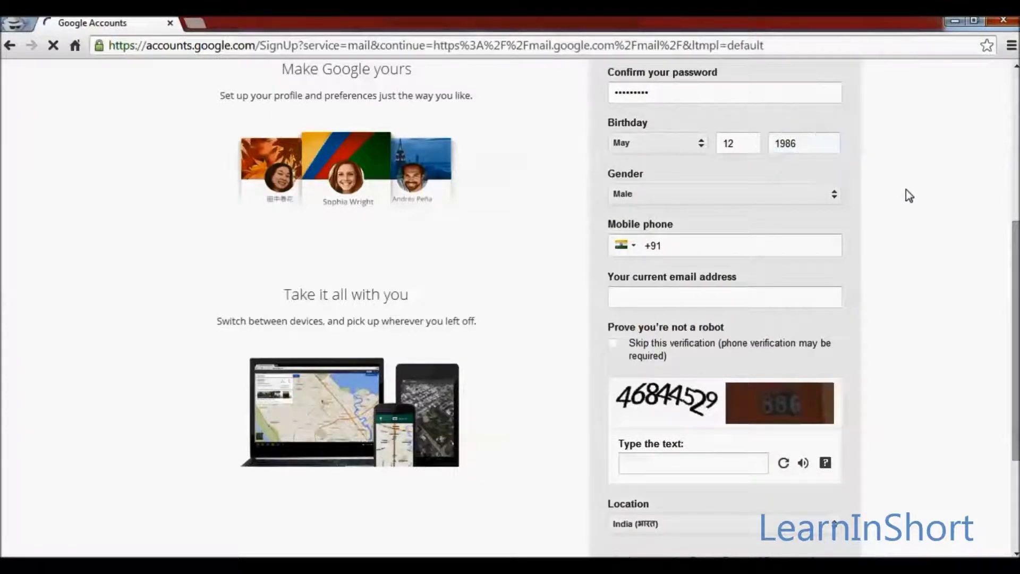
{"action": "left_click", "coordinate": [740, 244]}
- Enter a mobile phone number and put 'put it here if any' as the current e-mail address
{"action": "left_click", "coordinate": [740, 245]}
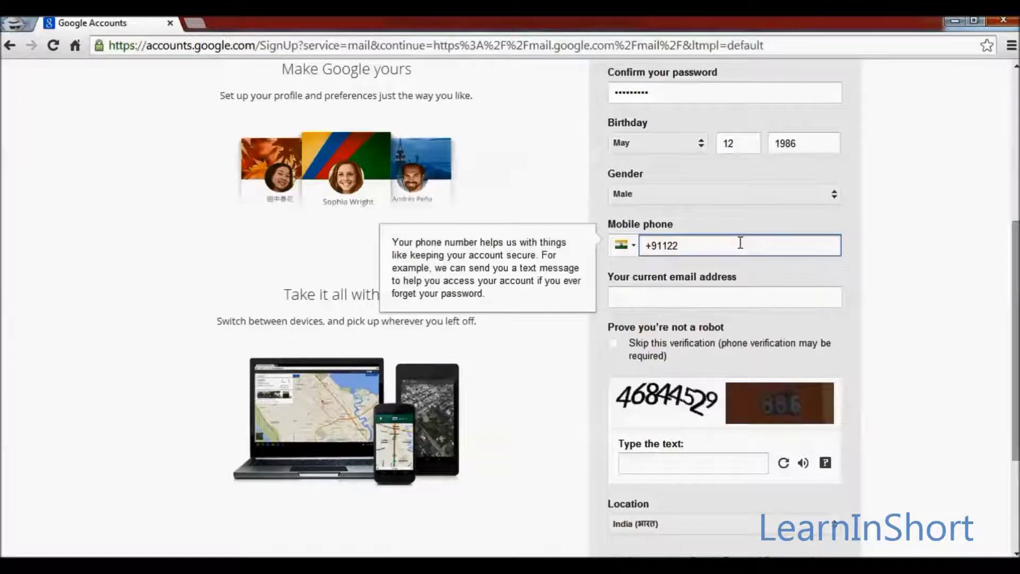
{"action": "type", "text": "123456789"}
{"action": "left_click", "coordinate": [650, 297]}
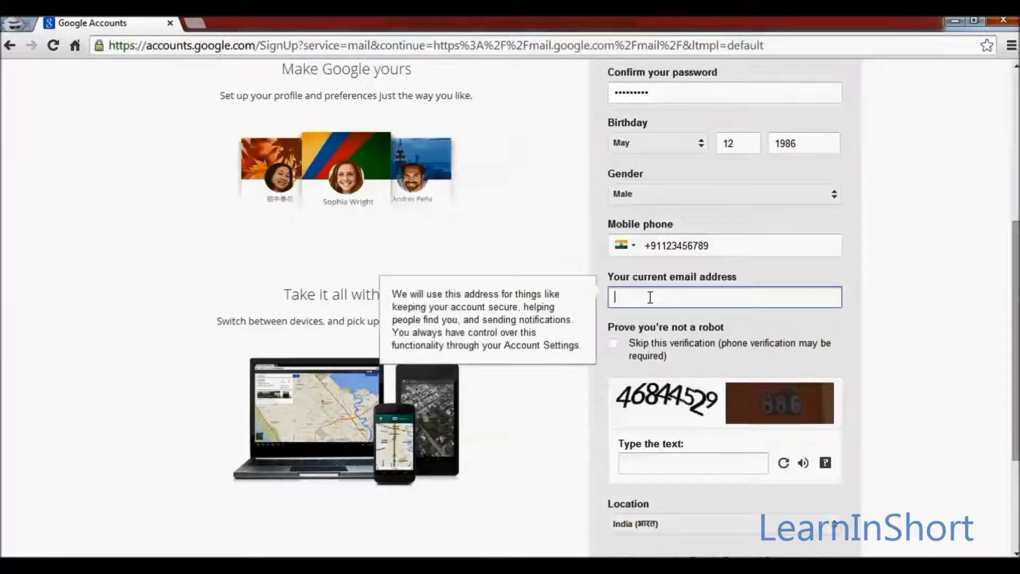
{"action": "type", "text": "put "}
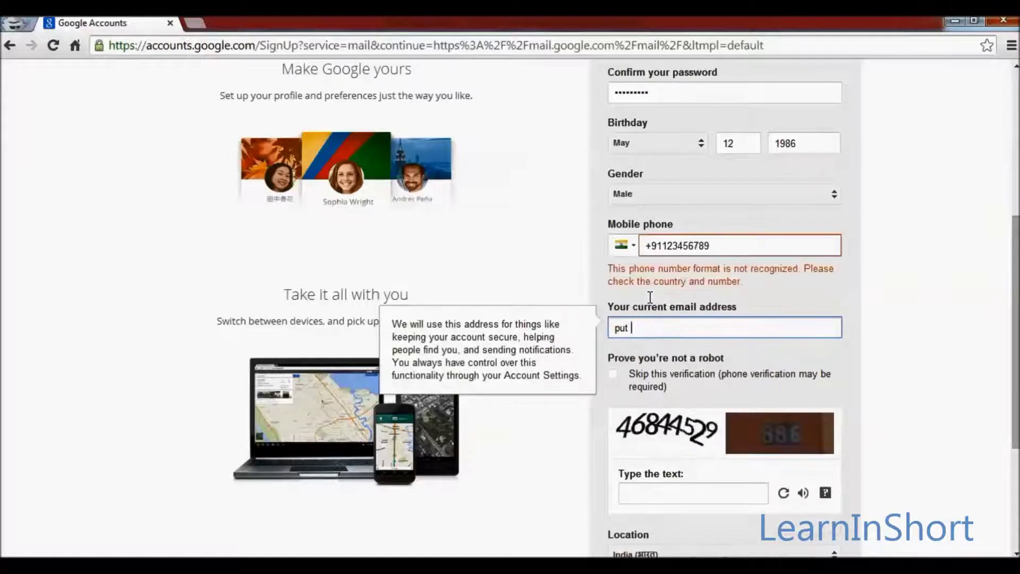
{"action": "type", "text": "it here if any"}
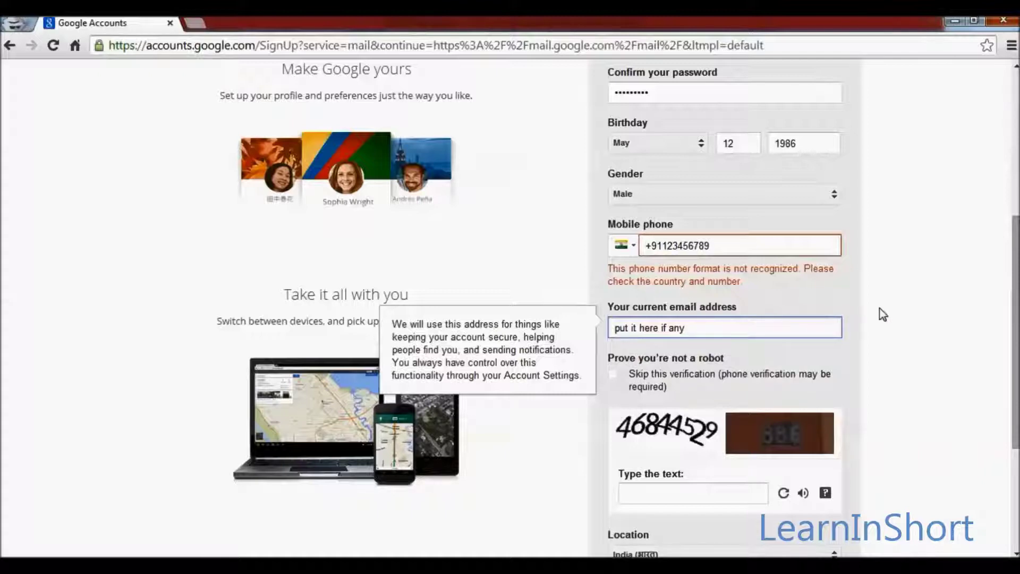
{"action": "left_click", "coordinate": [878, 308]}
{"action": "scroll", "coordinate": [883, 314], "scroll_direction": "down", "scroll_amount": 1}
{"action": "scroll", "coordinate": [883, 315], "scroll_direction": "down", "scroll_amount": 4}
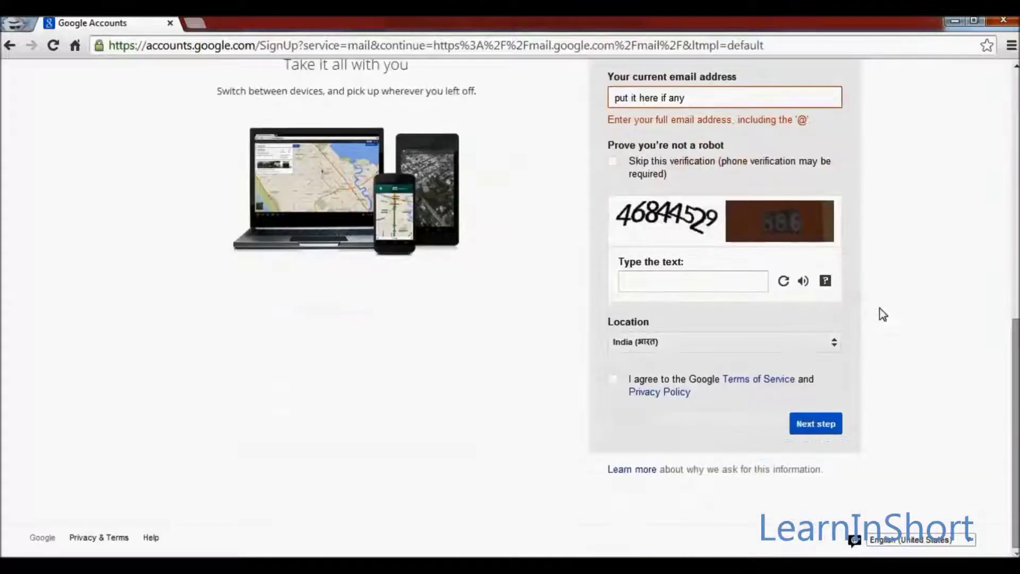
- Enter the captcha text, keep India as location, agree to the Terms, and submit
{"action": "left_click", "coordinate": [683, 284]}
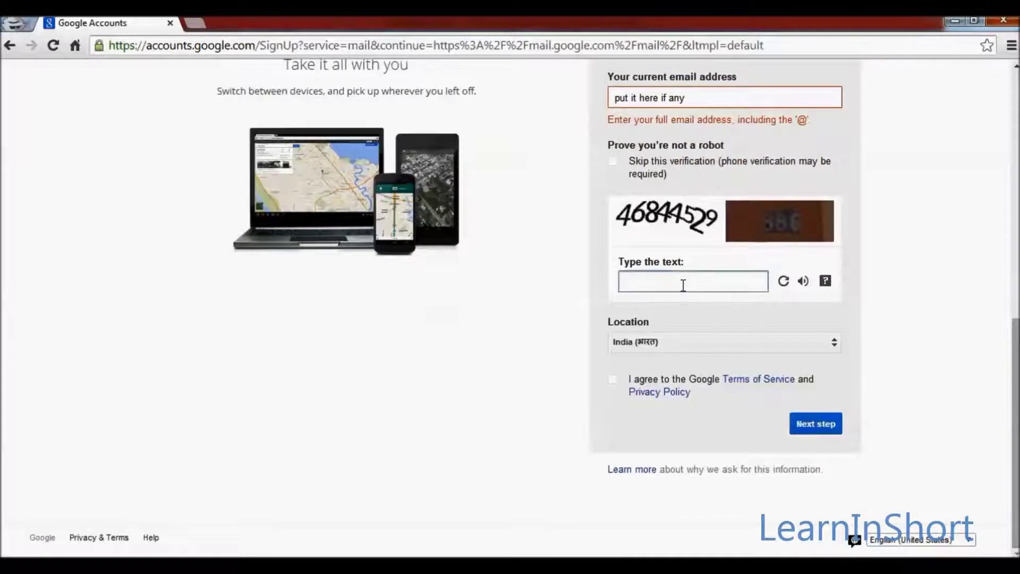
{"action": "type", "text": "46844529 8"}
{"action": "key", "text": "Tab"}
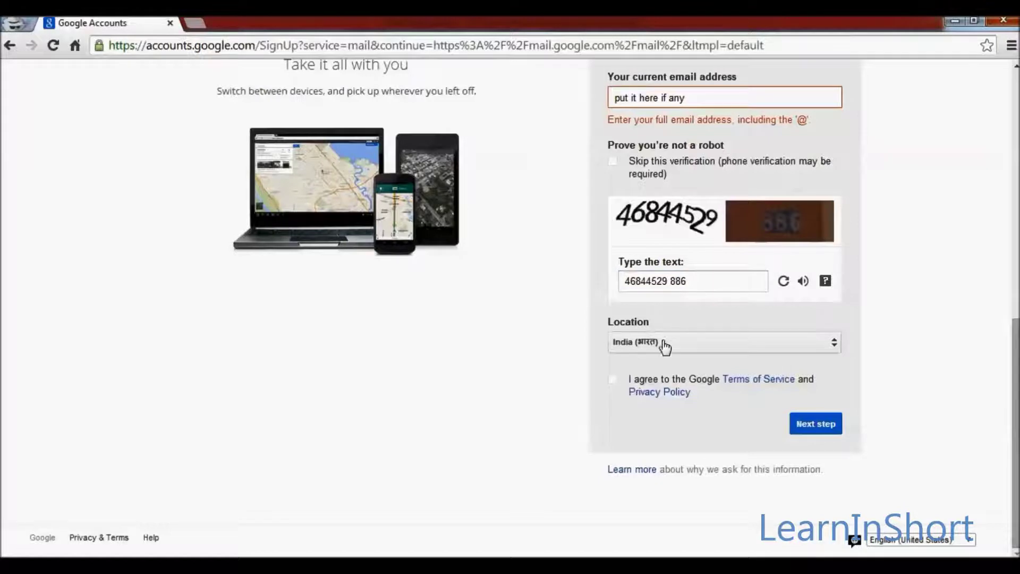
{"action": "left_click", "coordinate": [665, 346]}
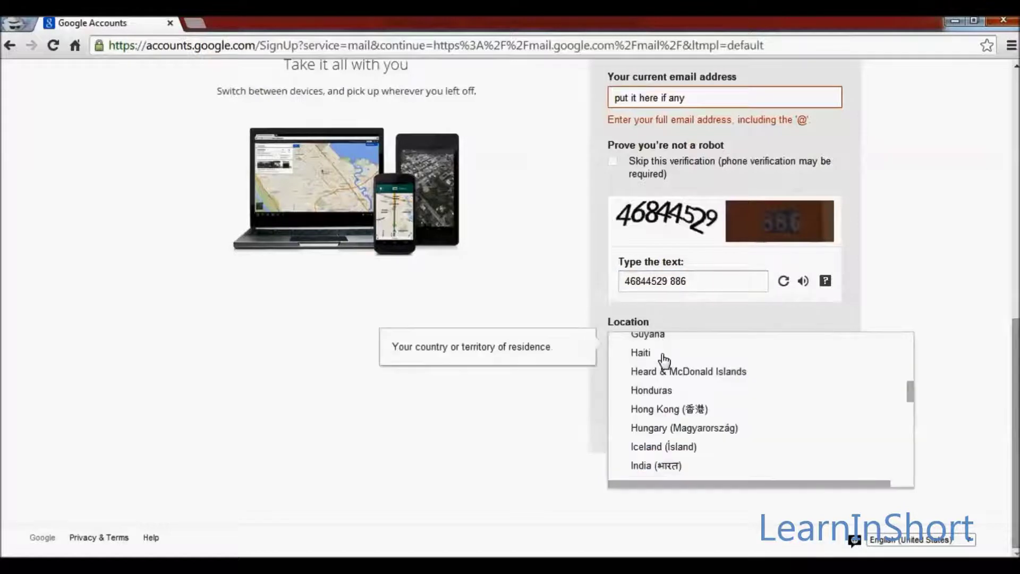
{"action": "left_click", "coordinate": [565, 398]}
{"action": "left_click", "coordinate": [614, 380]}
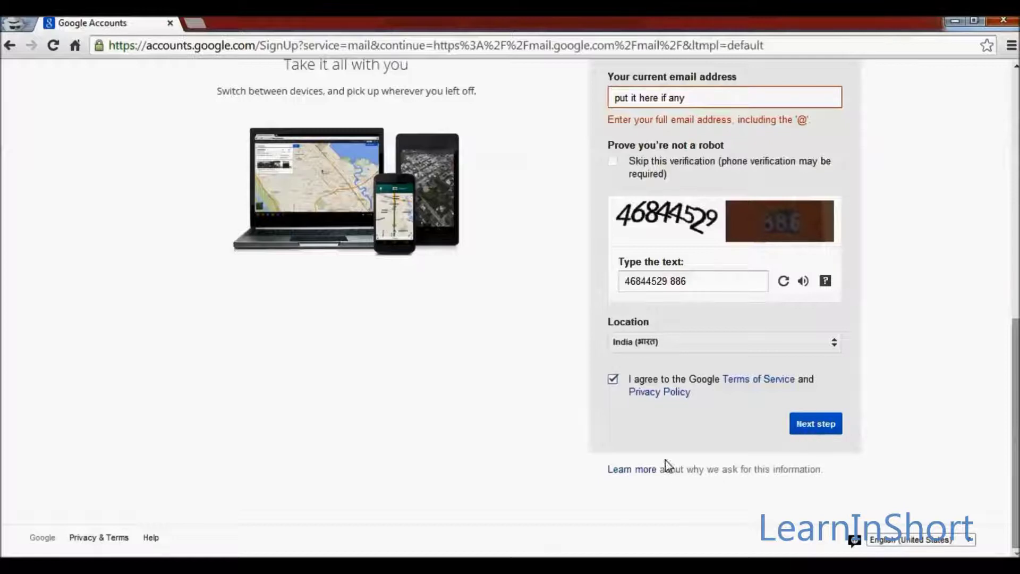
{"action": "left_click", "coordinate": [831, 429]}
{"action": "scroll", "coordinate": [584, 435], "scroll_direction": "up", "scroll_amount": 5}
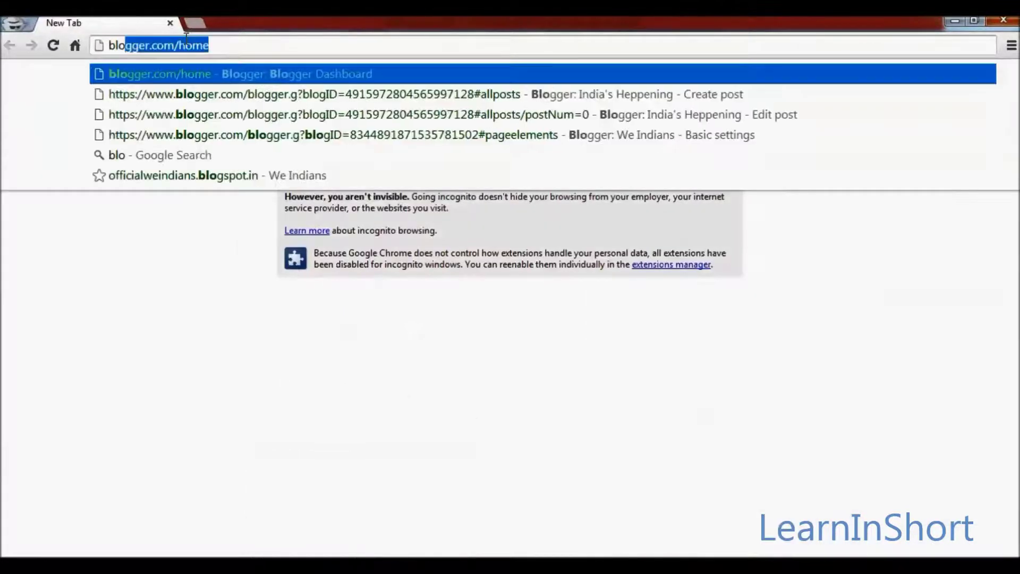
- Go to blogger.com and sign in with the new Gmail address and password
{"action": "type", "text": "gger"}
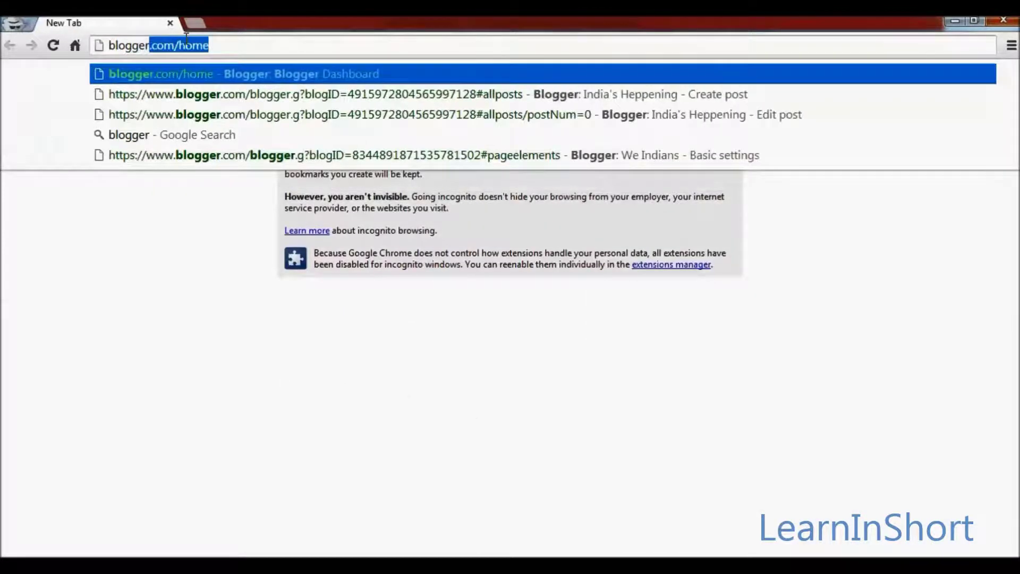
{"action": "type", "text": ".c"}
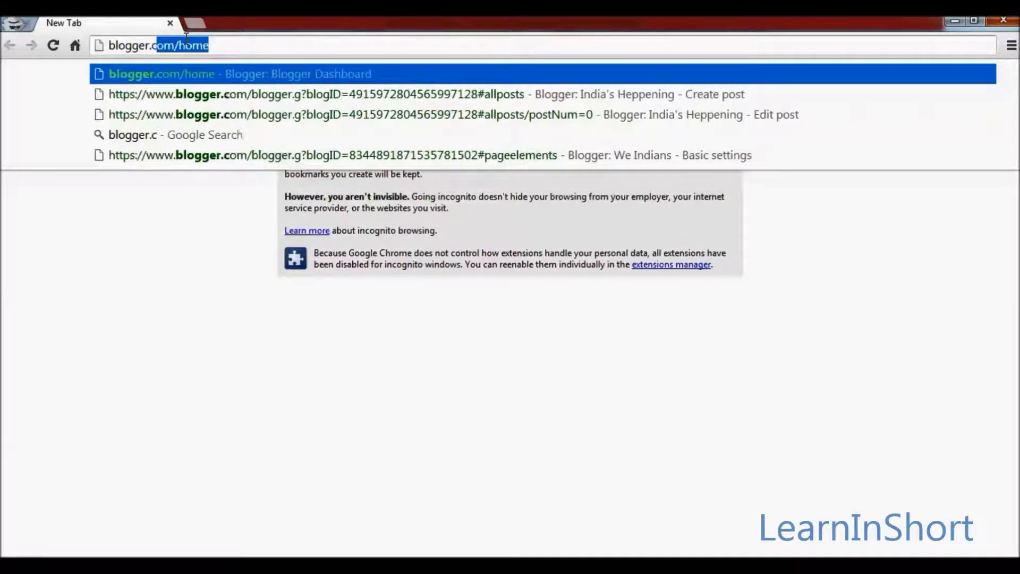
{"action": "key", "text": "Return"}
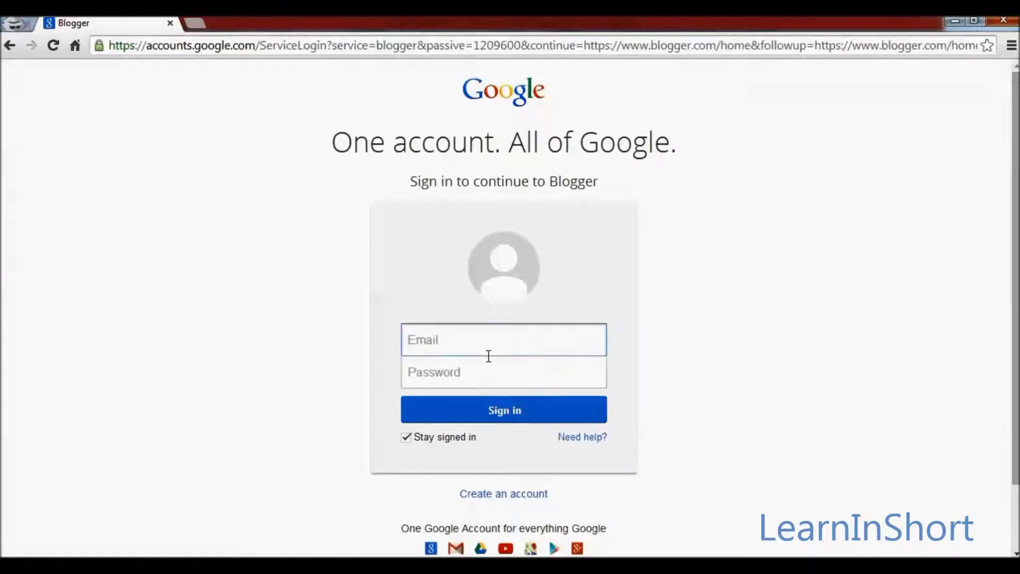
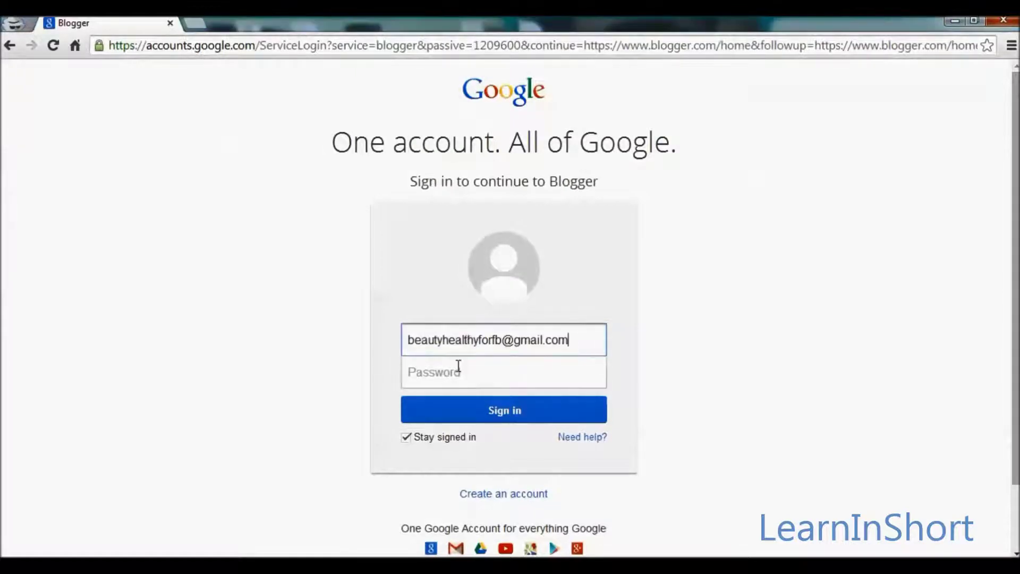
{"action": "left_click", "coordinate": [452, 383]}
{"action": "type", "text": "•••"}
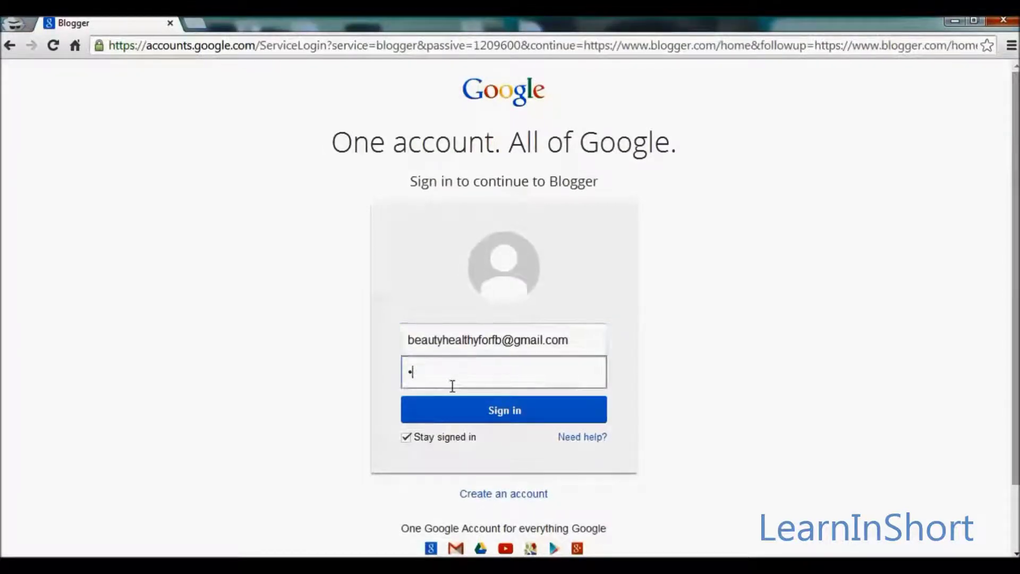
{"action": "type", "text": "•••"}
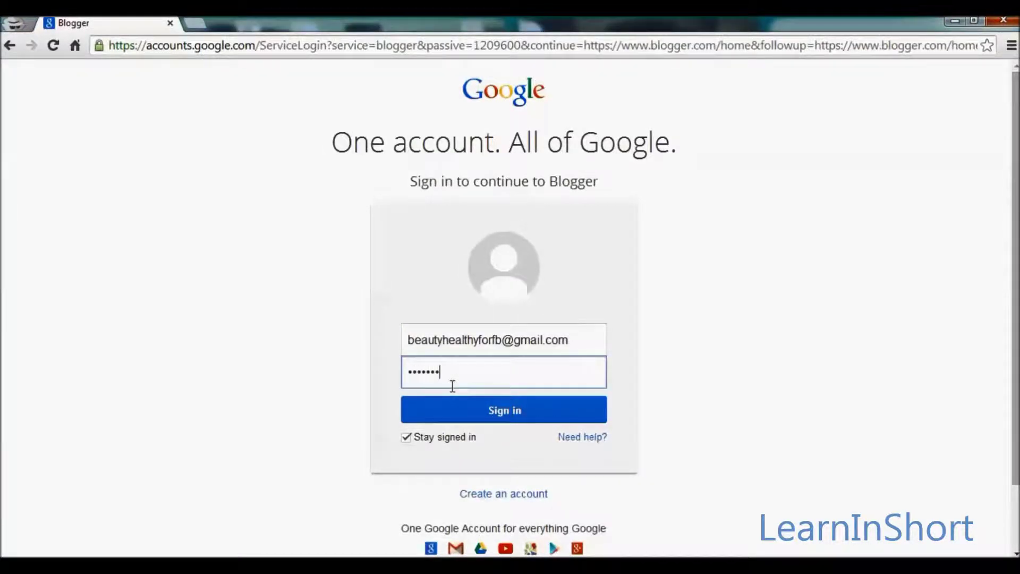
{"action": "left_click", "coordinate": [478, 413]}
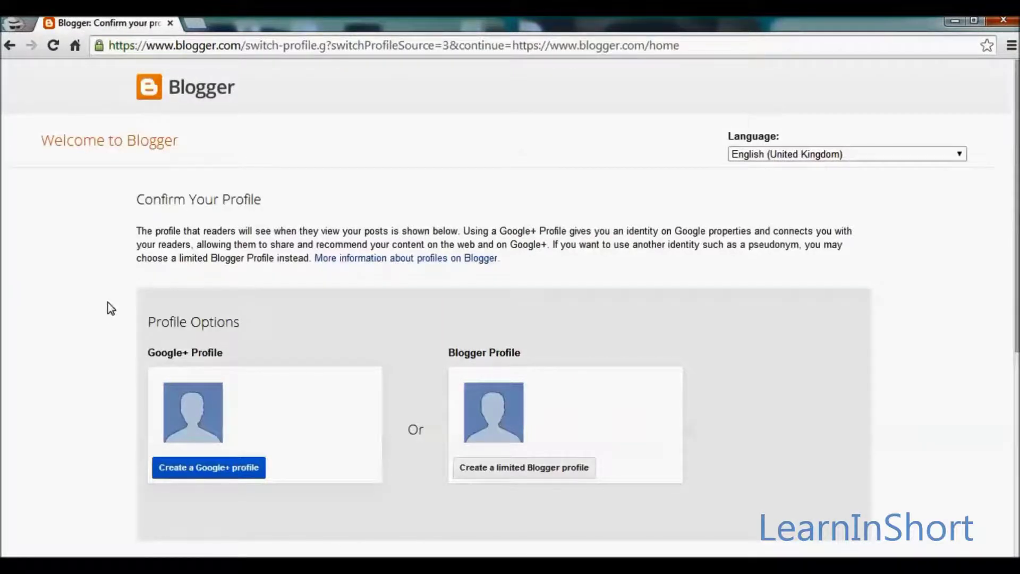
- Choose the limited Blogger profile option on the Confirm Your Profile page
{"action": "scroll", "coordinate": [117, 351], "scroll_direction": "down", "scroll_amount": 3}
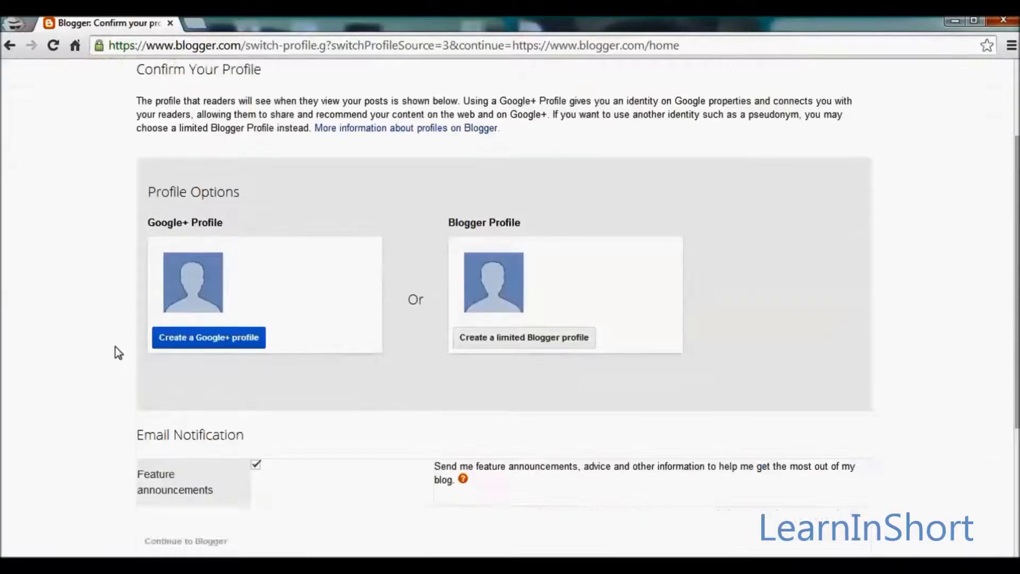
{"action": "scroll", "coordinate": [118, 352], "scroll_direction": "down", "scroll_amount": 3}
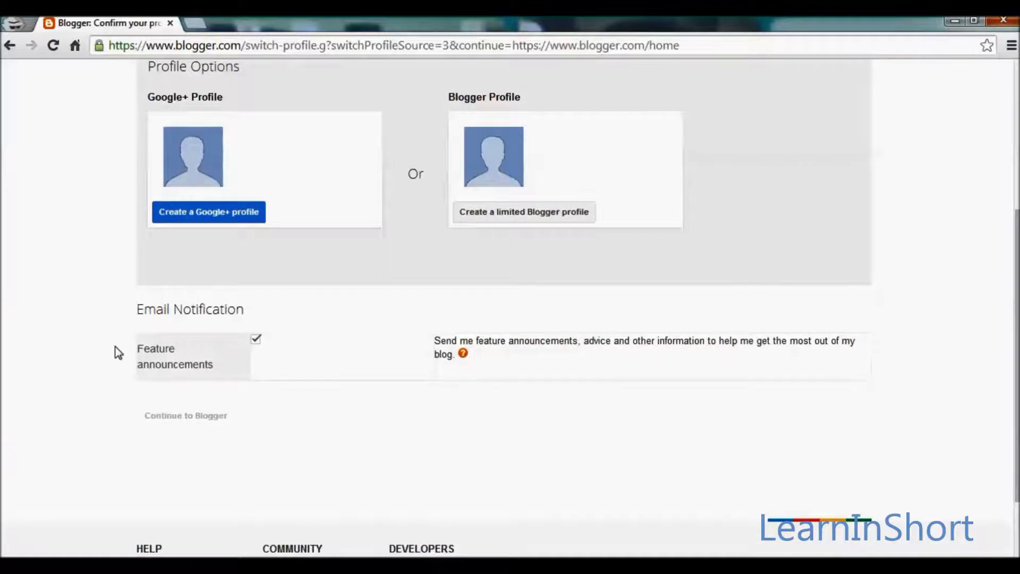
{"action": "scroll", "coordinate": [118, 352], "scroll_direction": "down", "scroll_amount": 1}
{"action": "scroll", "coordinate": [118, 352], "scroll_direction": "up", "scroll_amount": 3}
{"action": "scroll", "coordinate": [117, 352], "scroll_direction": "down", "scroll_amount": 2}
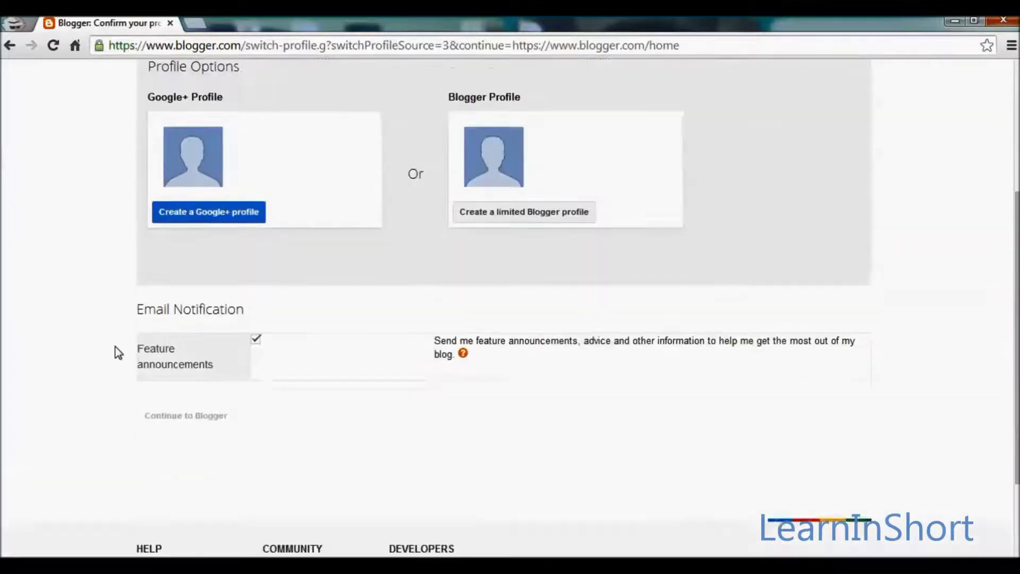
{"action": "scroll", "coordinate": [118, 352], "scroll_direction": "up", "scroll_amount": 3}
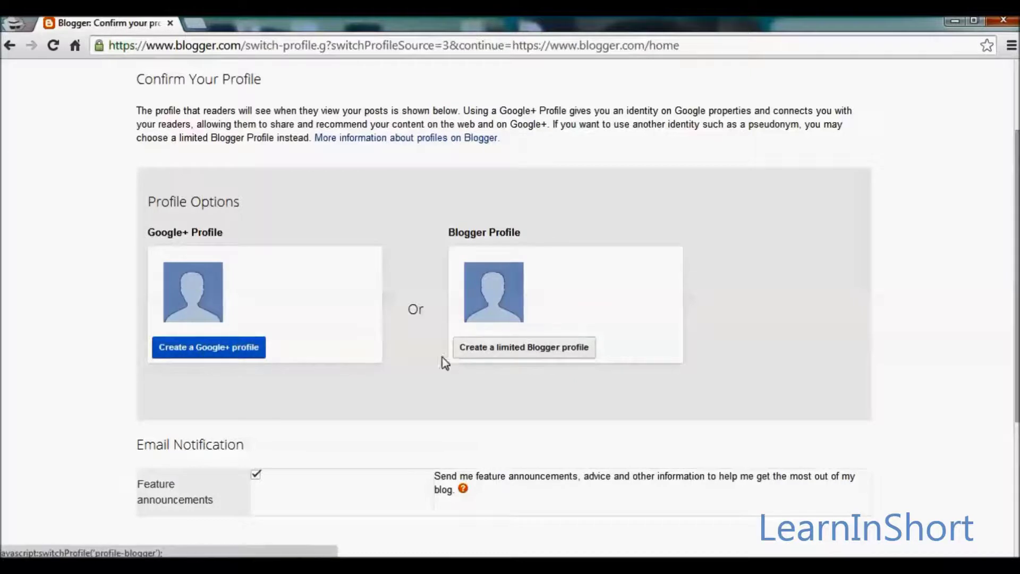
{"action": "left_click", "coordinate": [513, 346]}
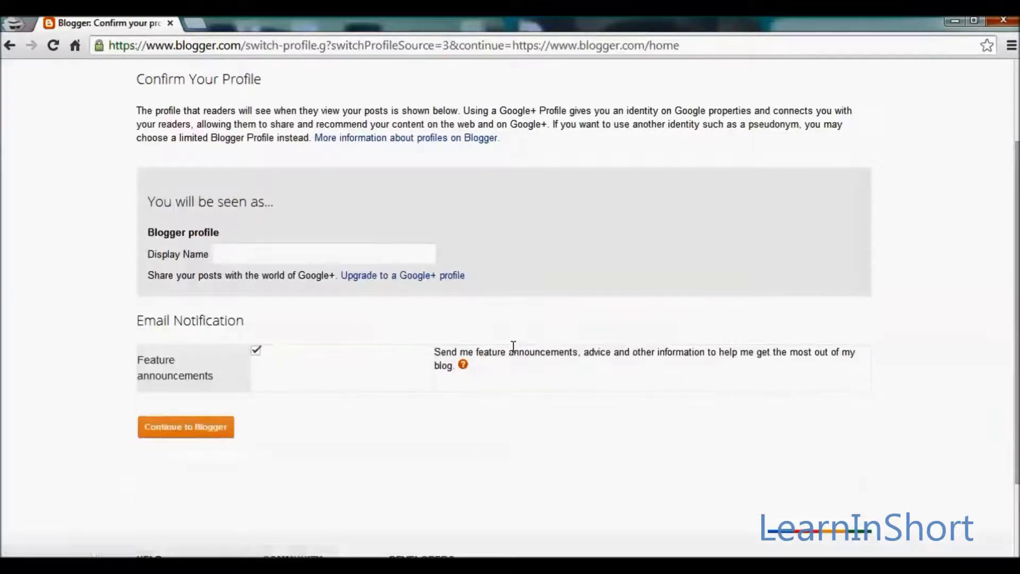
- Replace the Display Name placeholder text with the user's name
{"action": "scroll", "coordinate": [69, 399], "scroll_direction": "down", "scroll_amount": 2}
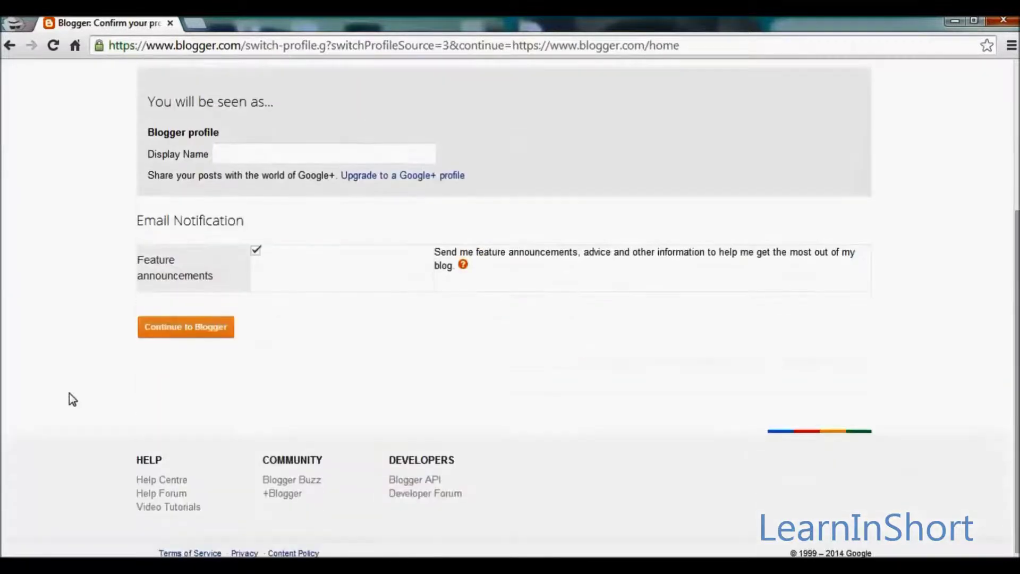
{"action": "left_click", "coordinate": [275, 160]}
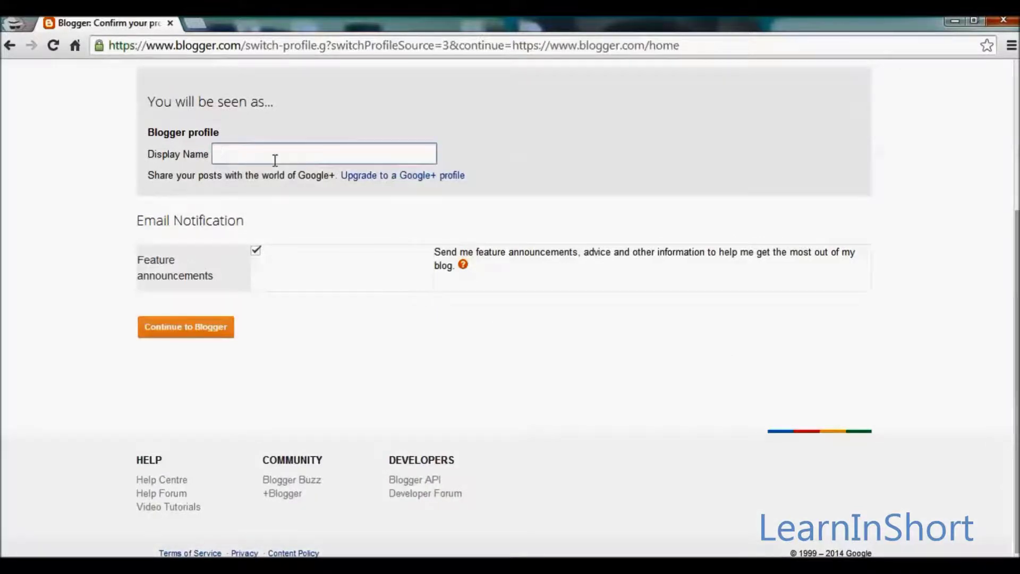
{"action": "type", "text": "Give your name here"}
{"action": "key", "text": "BackSpace"}
{"action": "key", "text": "BackSpace"}
{"action": "key", "text": "BackSpace"}
{"action": "key", "text": "BackSpace"}
{"action": "key", "text": "BackSpace"}
{"action": "key", "text": "BackSpace"}
{"action": "key", "text": "BackSpace"}
{"action": "key", "text": "BackSpace"}
{"action": "key", "text": "BackSpace"}
{"action": "key", "text": "BackSpace"}
{"action": "key", "text": "BackSpace"}
{"action": "key", "text": "BackSpace"}
{"action": "key", "text": "BackSpace"}
{"action": "key", "text": "BackSpace"}
{"action": "key", "text": "BackSpace"}
{"action": "key", "text": "BackSpace"}
{"action": "key", "text": "BackSpace"}
{"action": "key", "text": "BackSpace"}
{"action": "type", "text": "Mi"}
- Continue to the Blogger dashboard, expand the Reading list, and start a new blog
{"action": "left_click", "coordinate": [198, 328]}
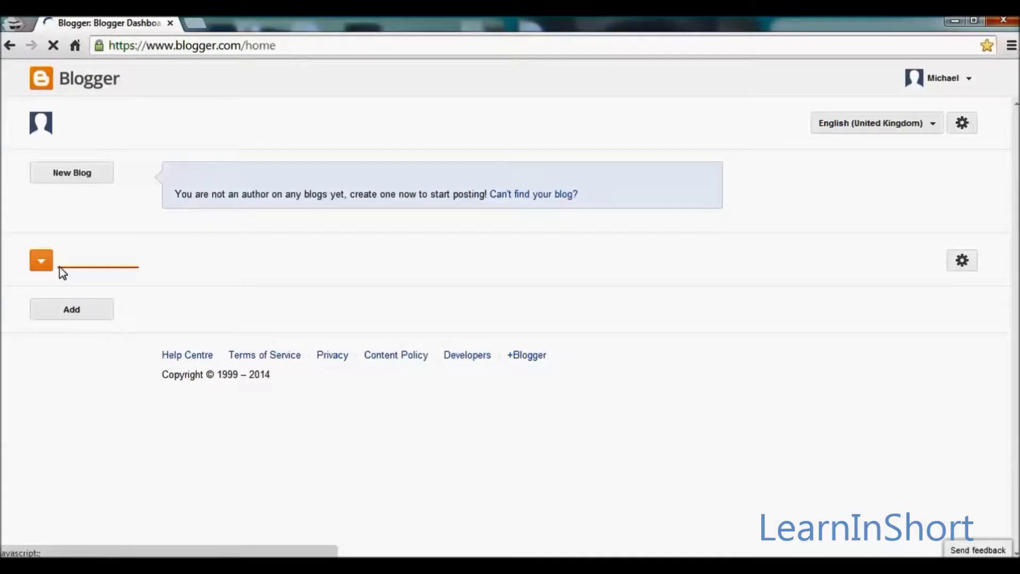
{"action": "left_click", "coordinate": [63, 273]}
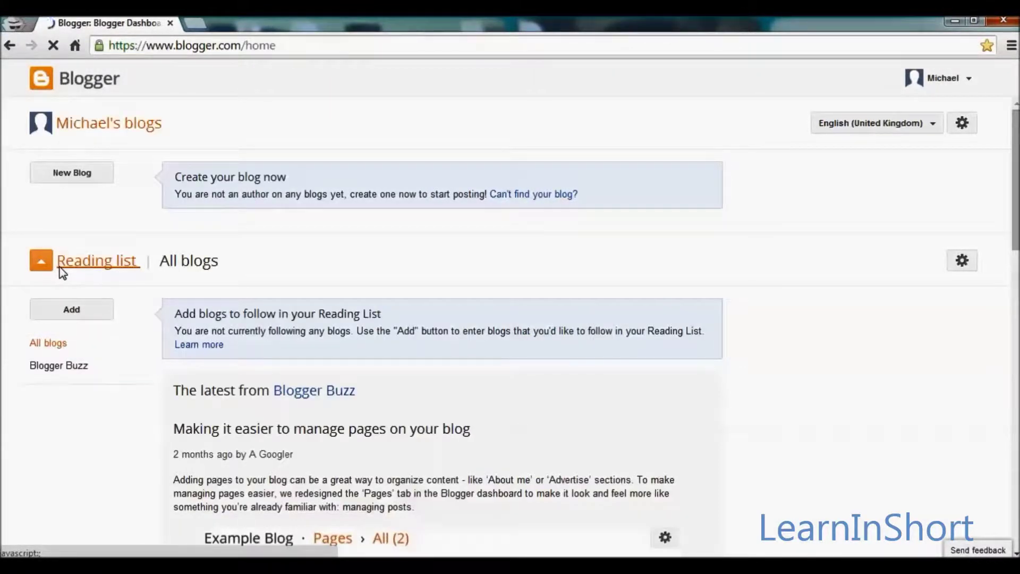
{"action": "left_click", "coordinate": [80, 176]}
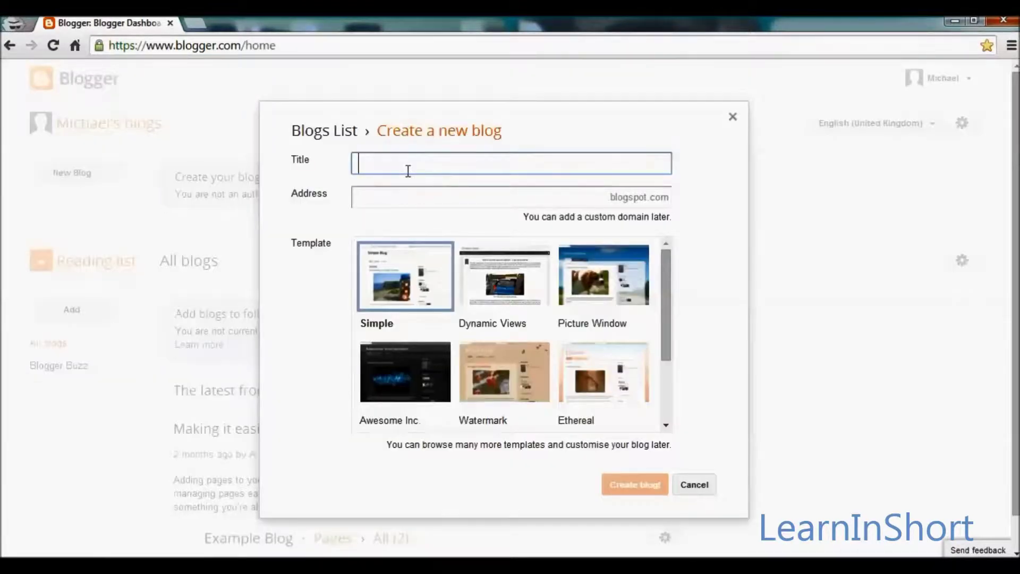
- Title the blog 'Sample Tutorial Blog' with the available address sampletutorialvideo.blogspot.com
{"action": "type", "text": "Sample Tutorial Blog"}
{"action": "key", "text": "Tab"}
{"action": "type", "text": "sample"}
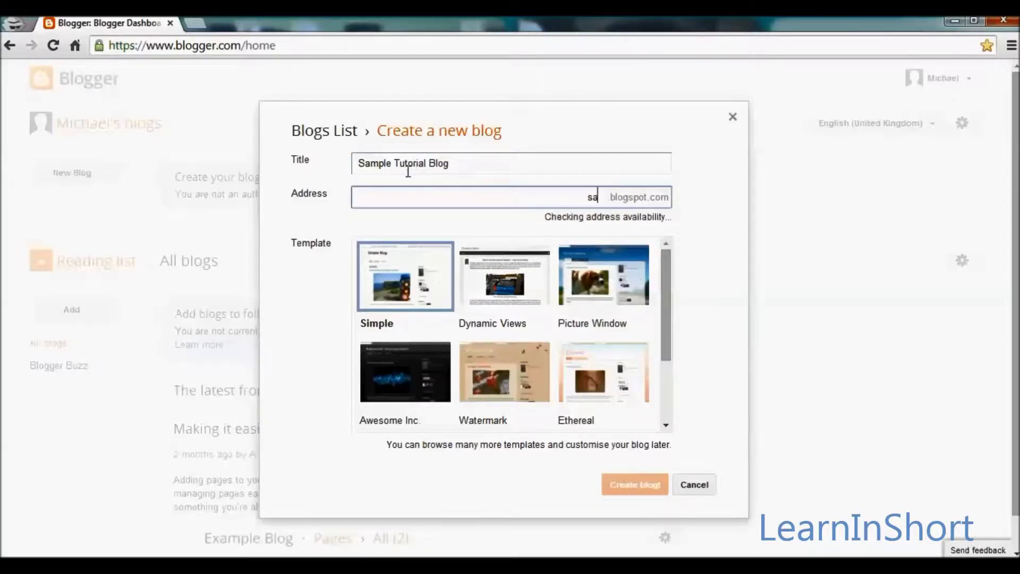
{"action": "type", "text": "tu"}
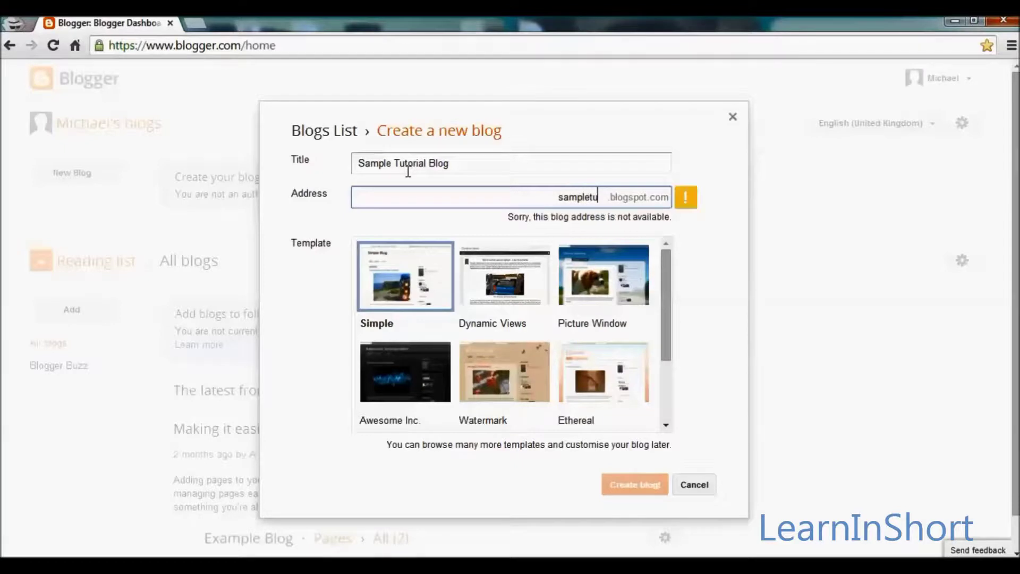
{"action": "type", "text": "torialblog"}
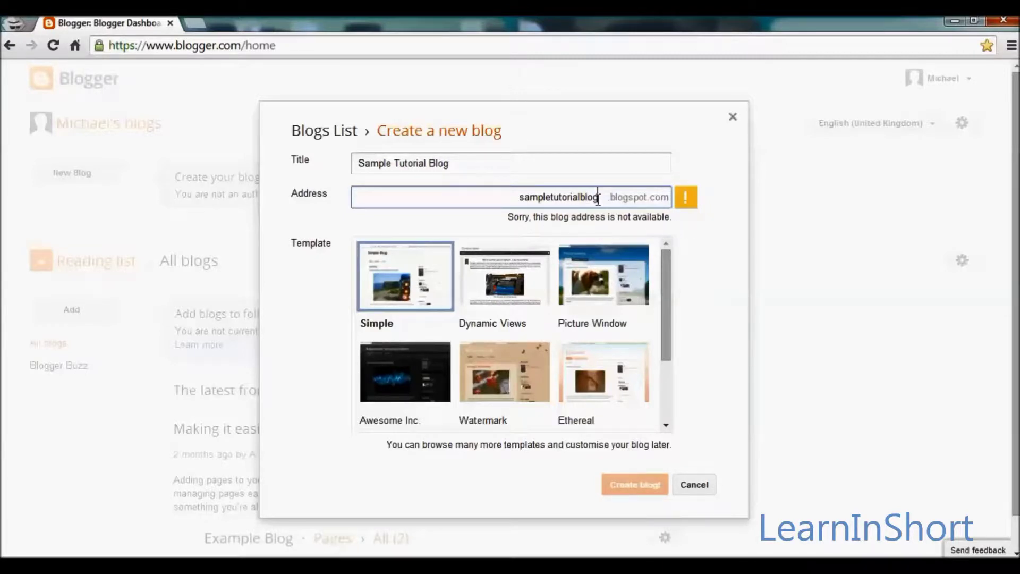
{"action": "key", "text": "BackSpace"}
{"action": "key", "text": "BackSpace"}
{"action": "key", "text": "BackSpace"}
{"action": "key", "text": "BackSpace"}
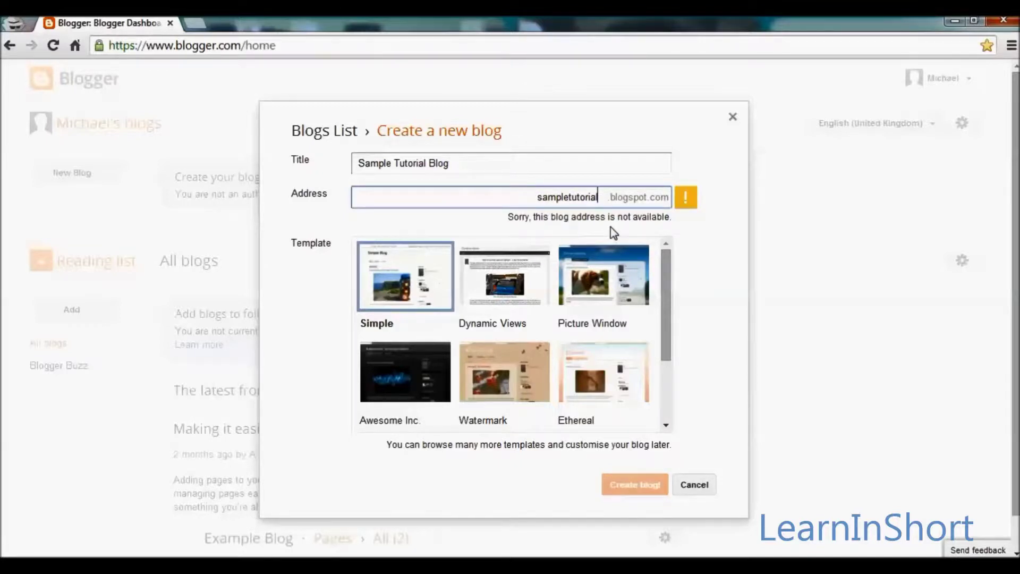
{"action": "type", "text": "video"}
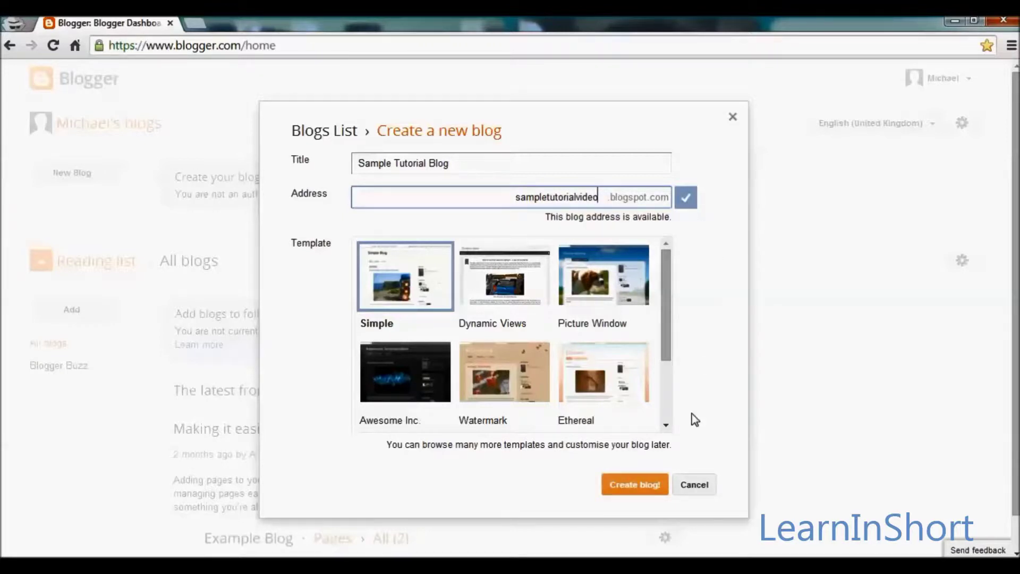
{"action": "left_click_drag", "start_coordinate": [664, 334], "coordinate": [662, 301]}
- Create the blog with the Picture Window template and view it live in a new tab
{"action": "left_click", "coordinate": [570, 286]}
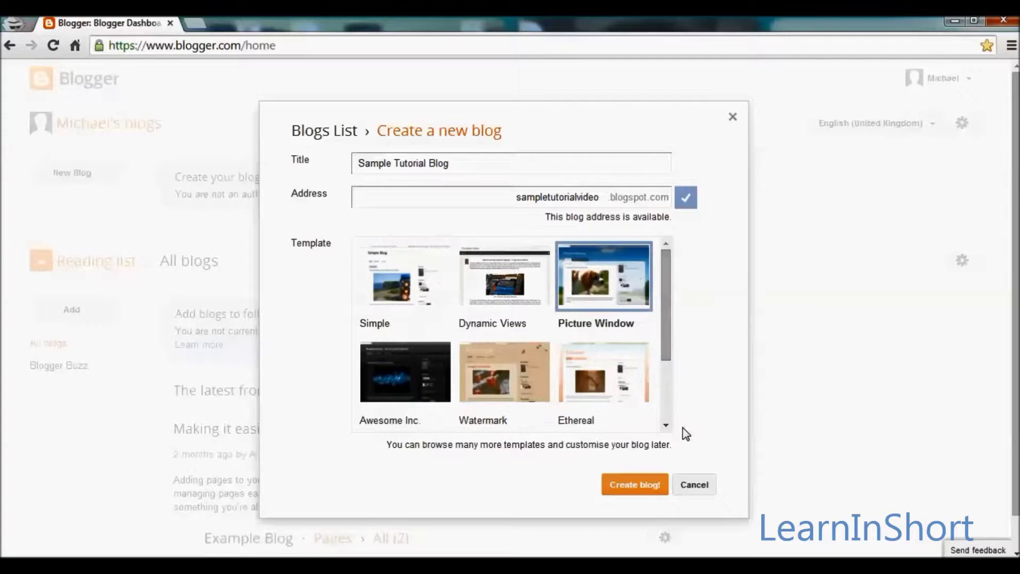
{"action": "left_click", "coordinate": [633, 484]}
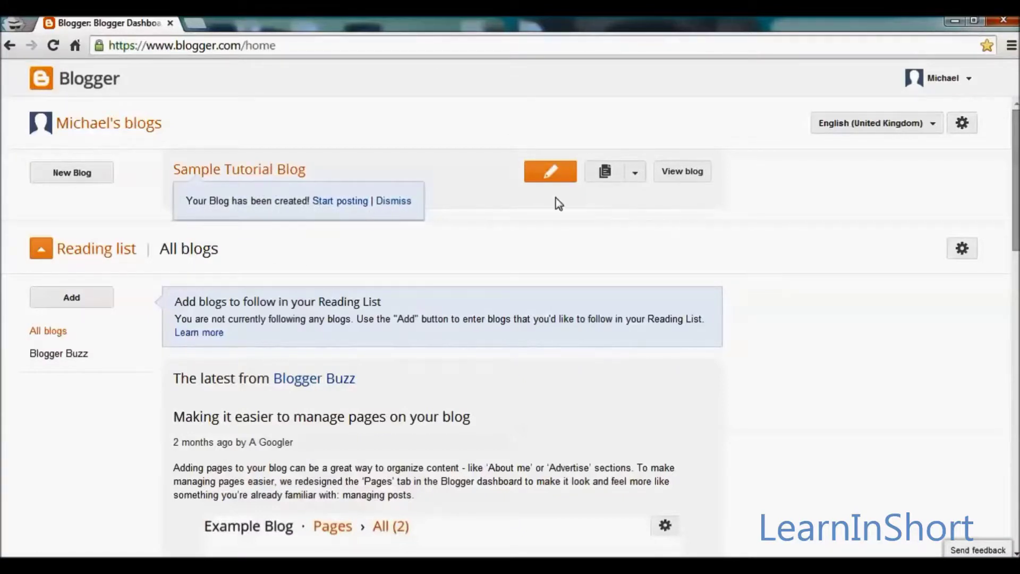
{"action": "left_click", "coordinate": [677, 179]}
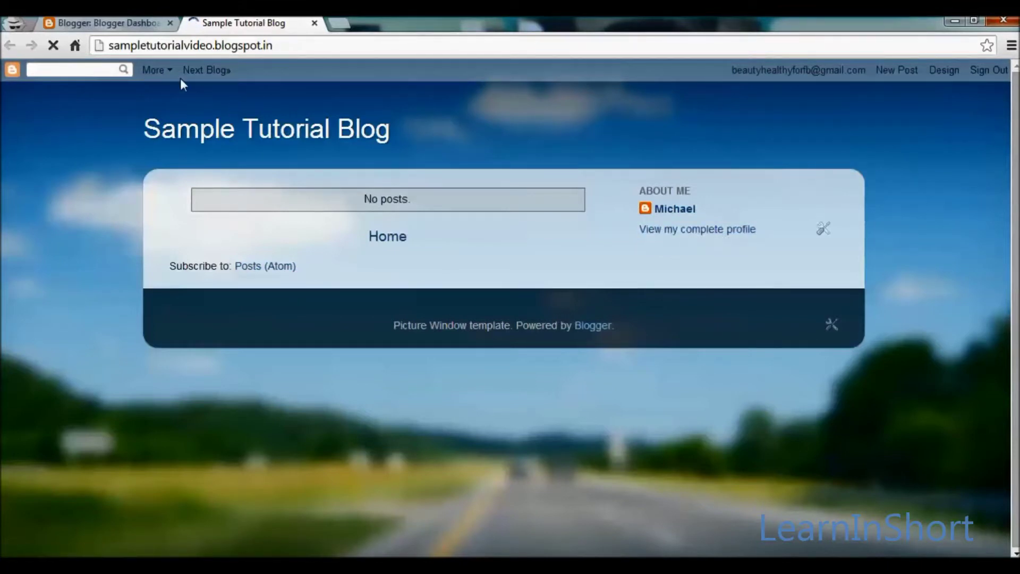
- Stop further loading of the live Sample Tutorial Blog page at sampletutorialvideo.blogspot.in
{"action": "left_click", "coordinate": [53, 46]}
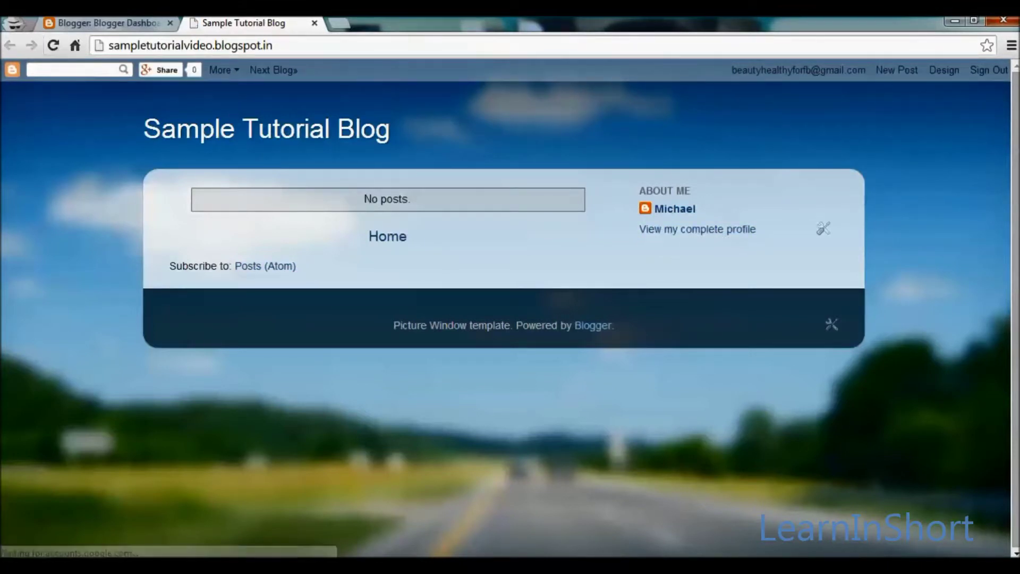